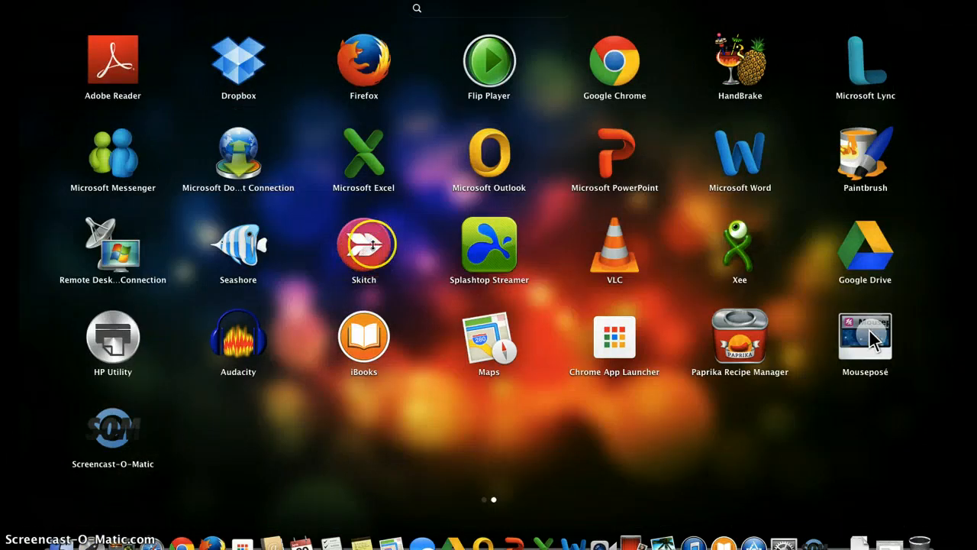
Step: Open Skitch and capture a screen snap of the school district web page, about 1113 x 788 pixels
{"action": "left_click", "coordinate": [366, 246]}
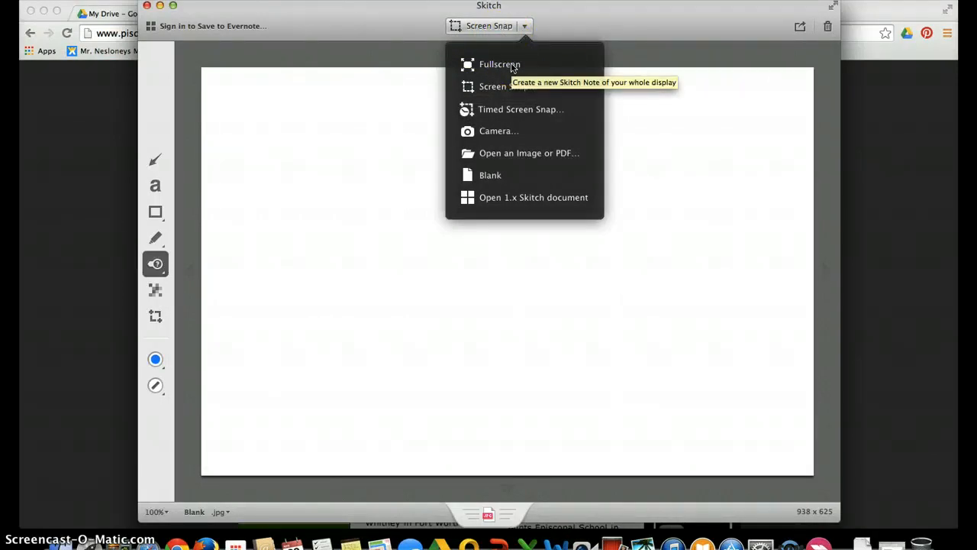
{"action": "left_click", "coordinate": [551, 112]}
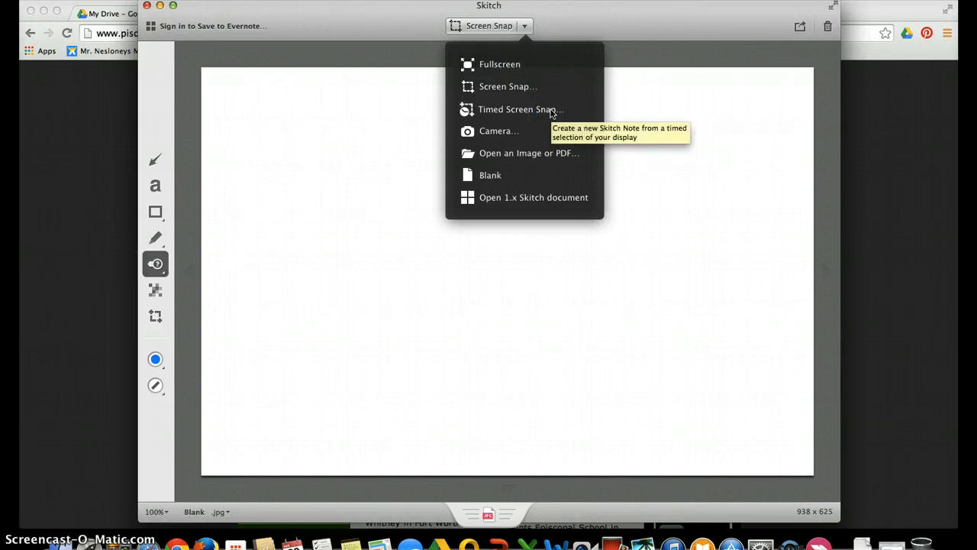
{"action": "left_click", "coordinate": [500, 130]}
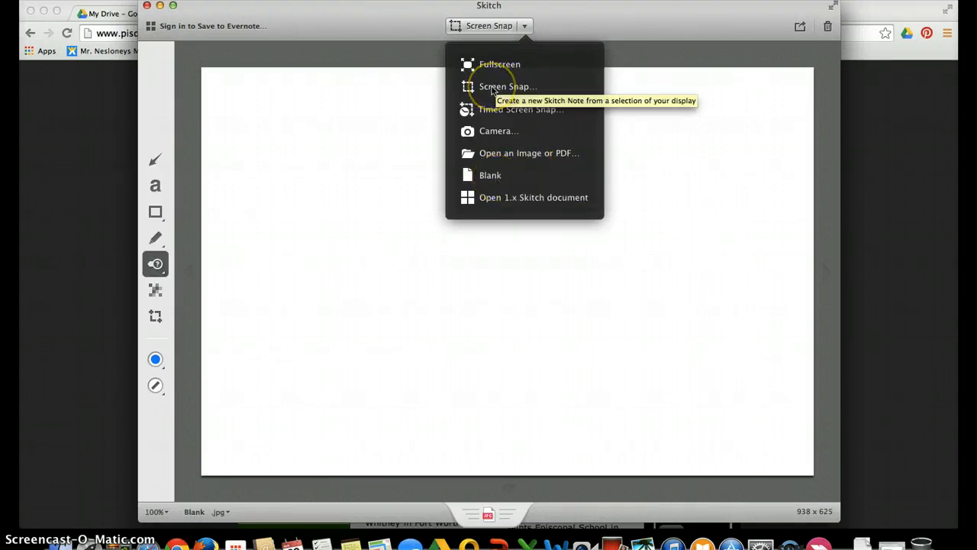
{"action": "left_click", "coordinate": [493, 87]}
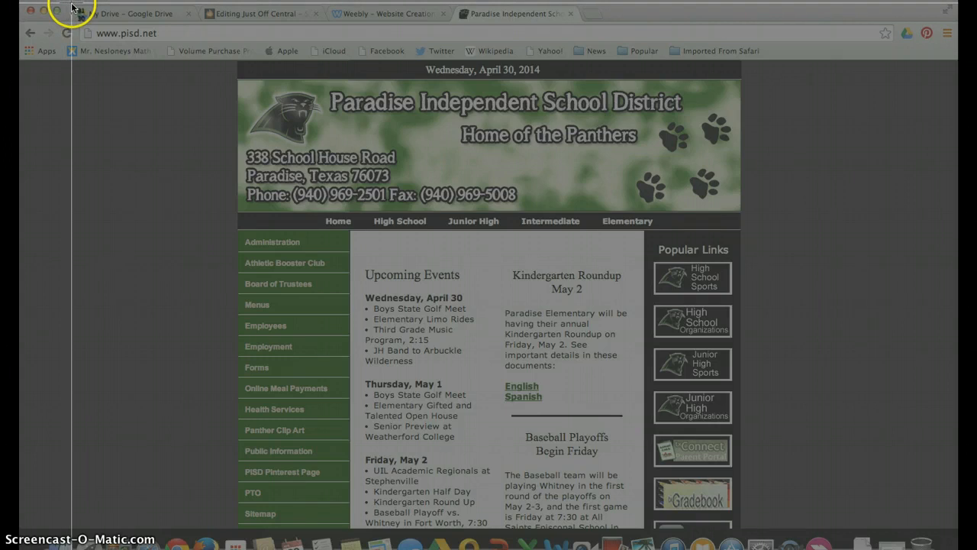
{"action": "left_click_drag", "start_coordinate": [69, 7], "coordinate": [797, 525]}
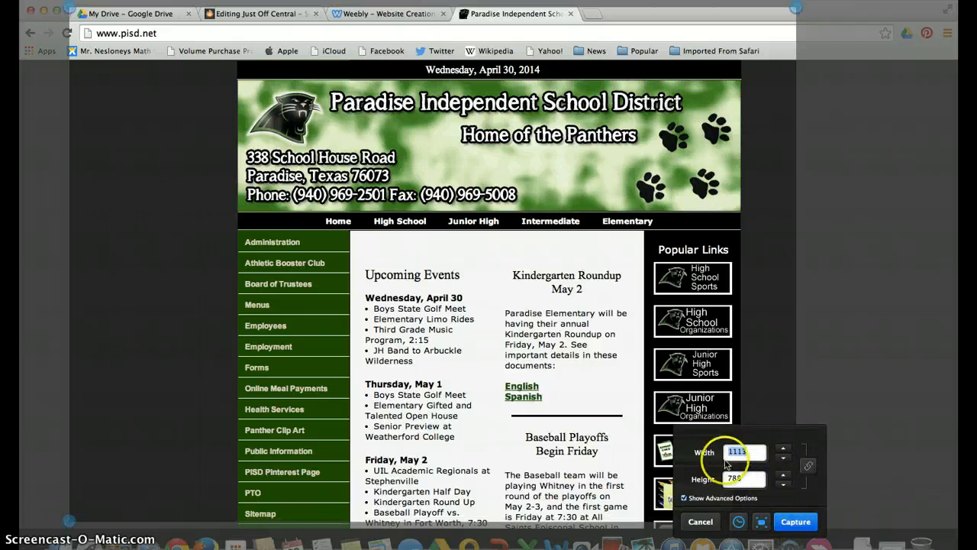
{"action": "left_click", "coordinate": [795, 522]}
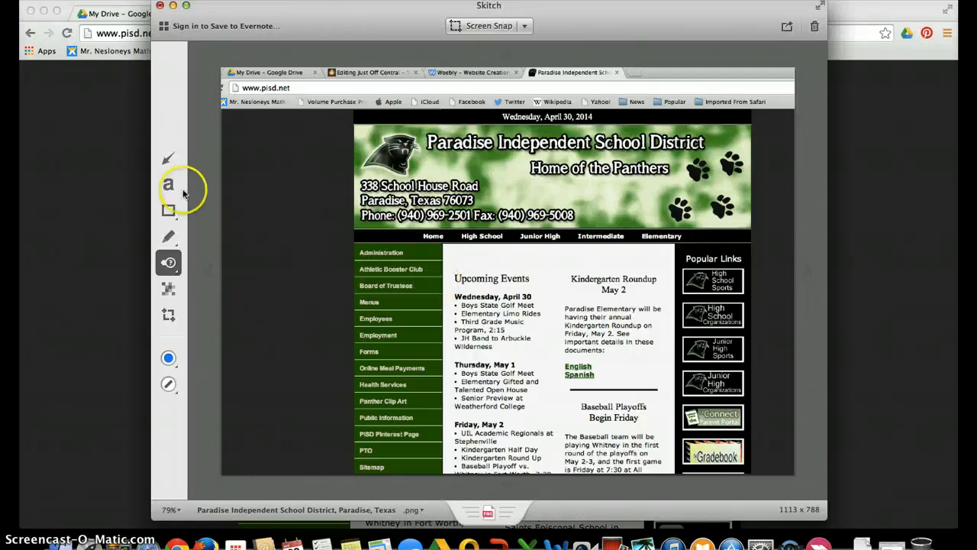
Step: Draw an arrow from the lower paw print to just above the Kindergarten Roundup heading and colour it pink
{"action": "left_click", "coordinate": [169, 160]}
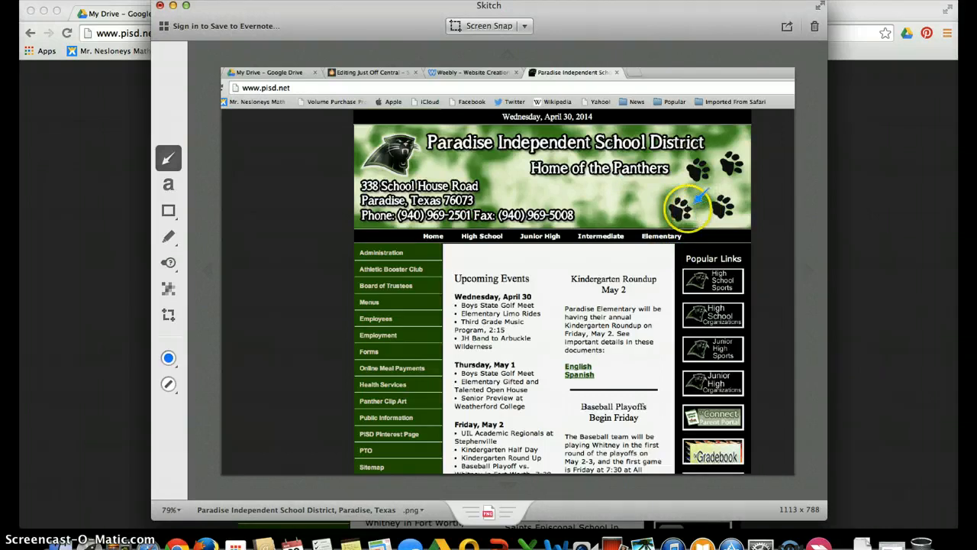
{"action": "mouse_move", "coordinate": [682, 207]}
{"action": "left_mouse_down"}
{"action": "mouse_move", "coordinate": [655, 281]}
{"action": "mouse_move", "coordinate": [670, 235]}
{"action": "mouse_move", "coordinate": [636, 272]}
{"action": "left_mouse_up"}
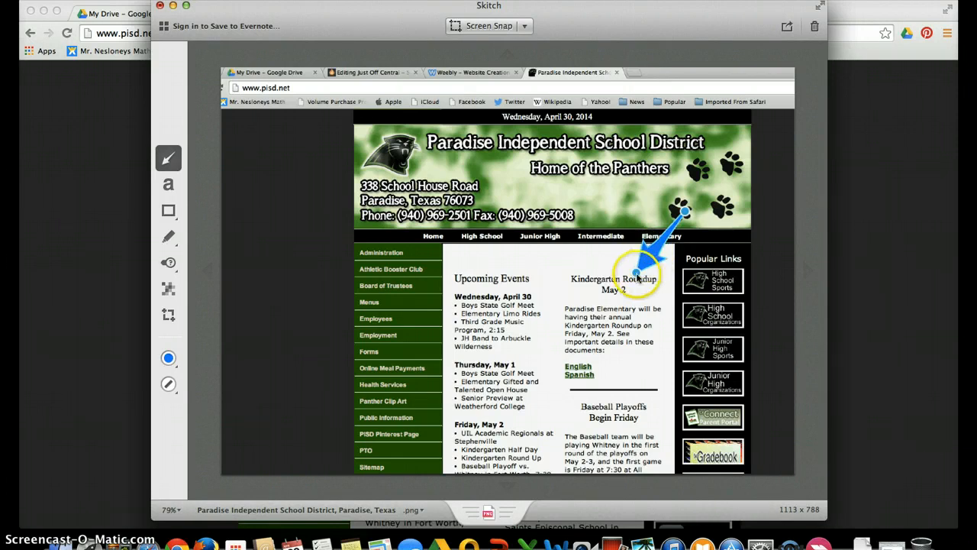
{"action": "mouse_move", "coordinate": [638, 280]}
{"action": "left_mouse_down"}
{"action": "mouse_move", "coordinate": [625, 250]}
{"action": "mouse_move", "coordinate": [578, 210]}
{"action": "mouse_move", "coordinate": [576, 189]}
{"action": "mouse_move", "coordinate": [640, 263]}
{"action": "left_mouse_up"}
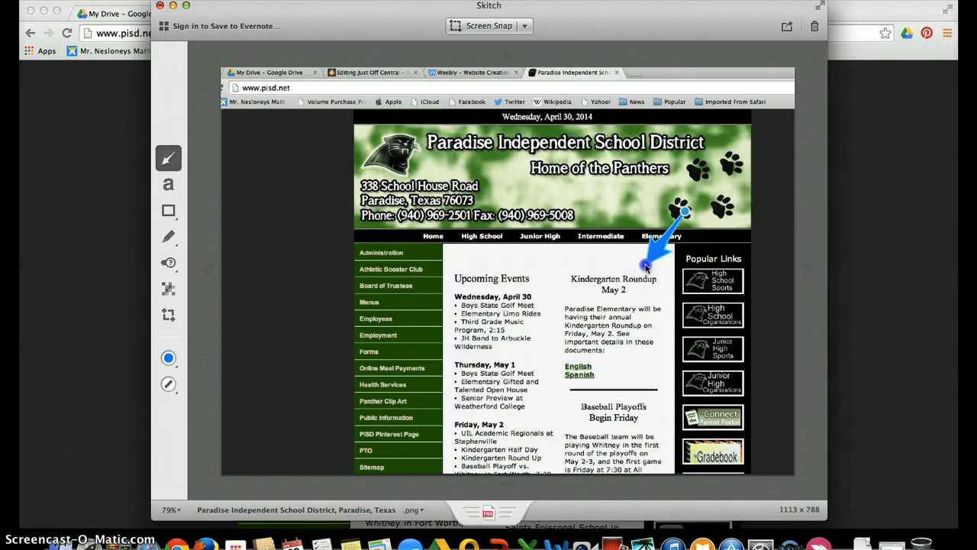
{"action": "left_click", "coordinate": [169, 357]}
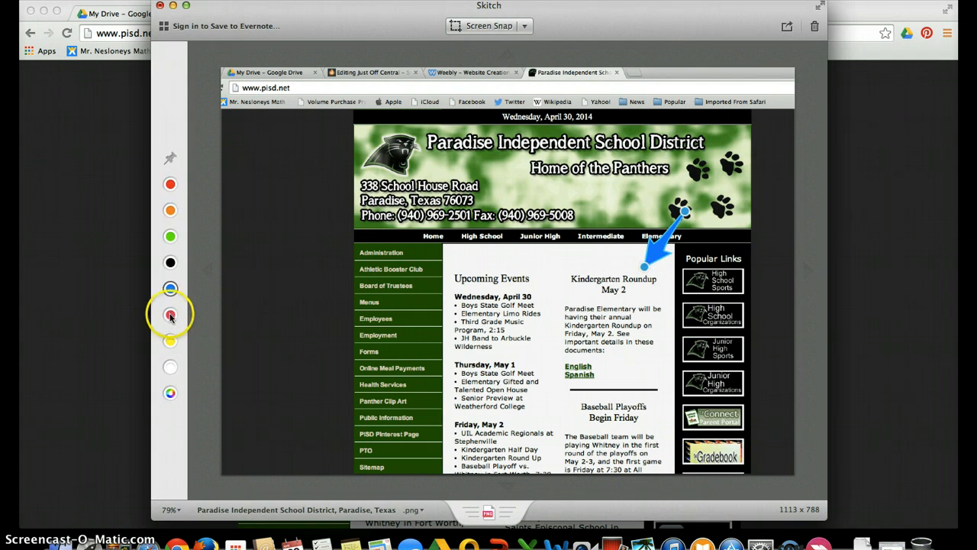
{"action": "left_click", "coordinate": [169, 315]}
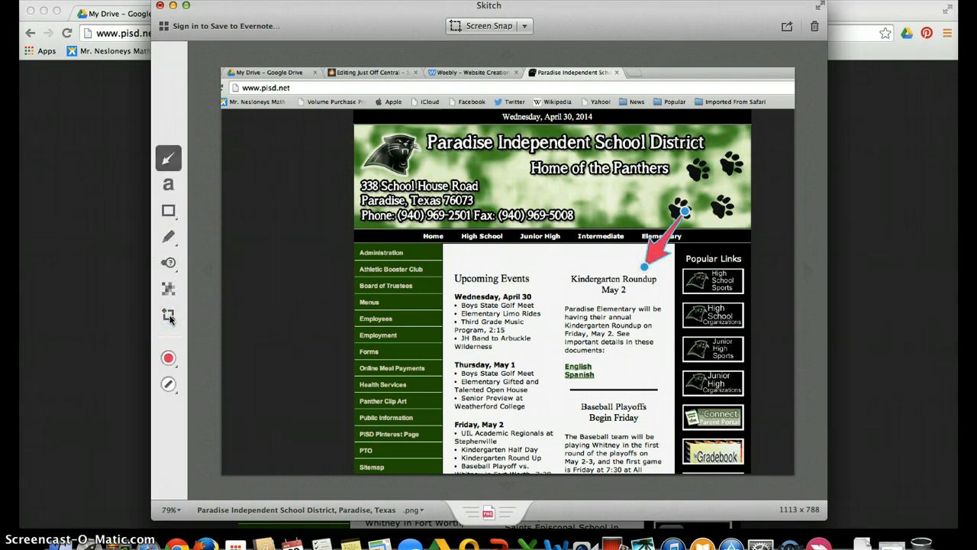
Step: Add the pink text label "Round Up is here!" on the banner above the arrow
{"action": "left_click", "coordinate": [169, 185]}
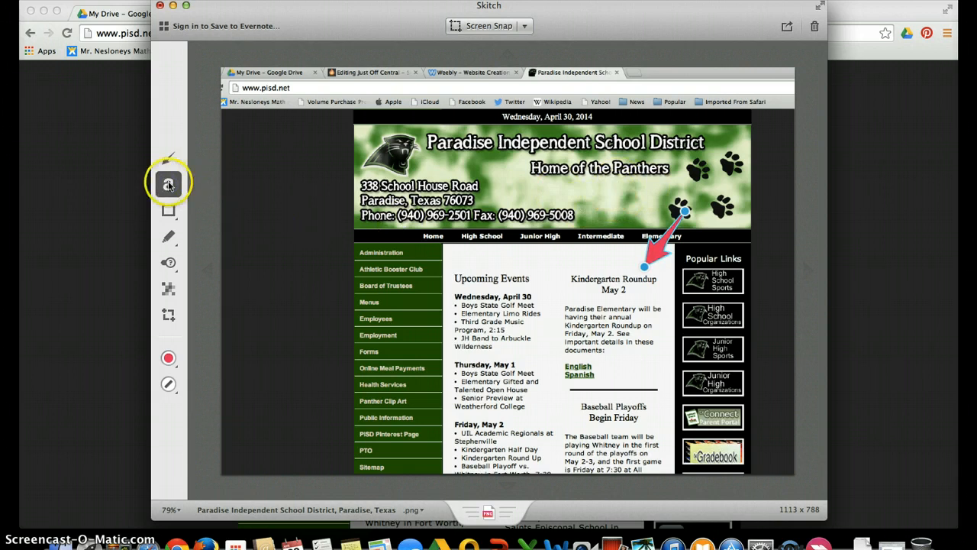
{"action": "left_click", "coordinate": [587, 190]}
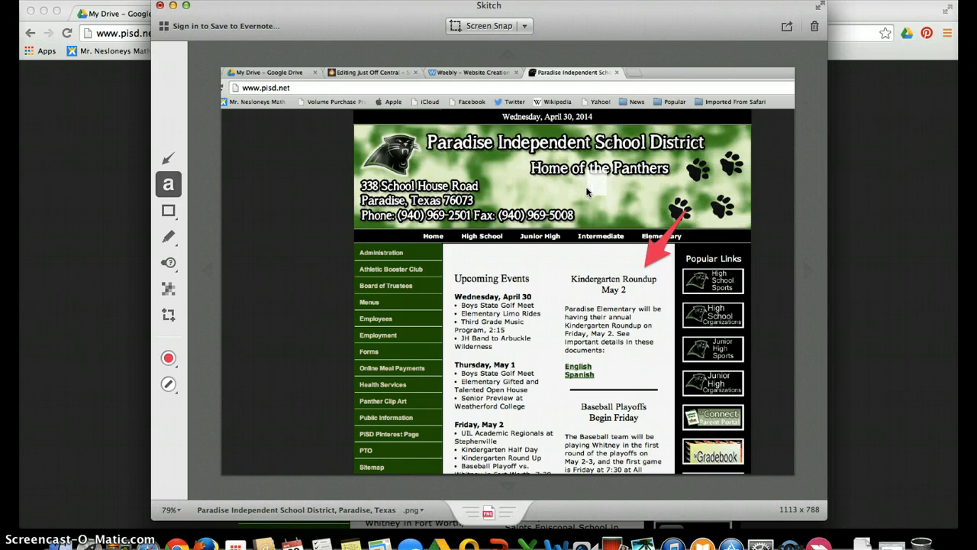
{"action": "type", "text": "Round Up"}
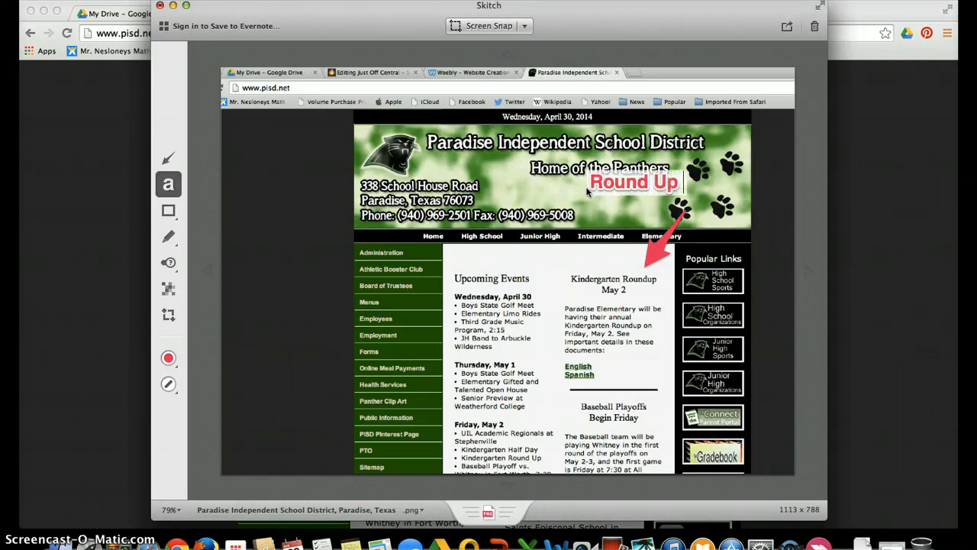
{"action": "type", "text": " is here!"}
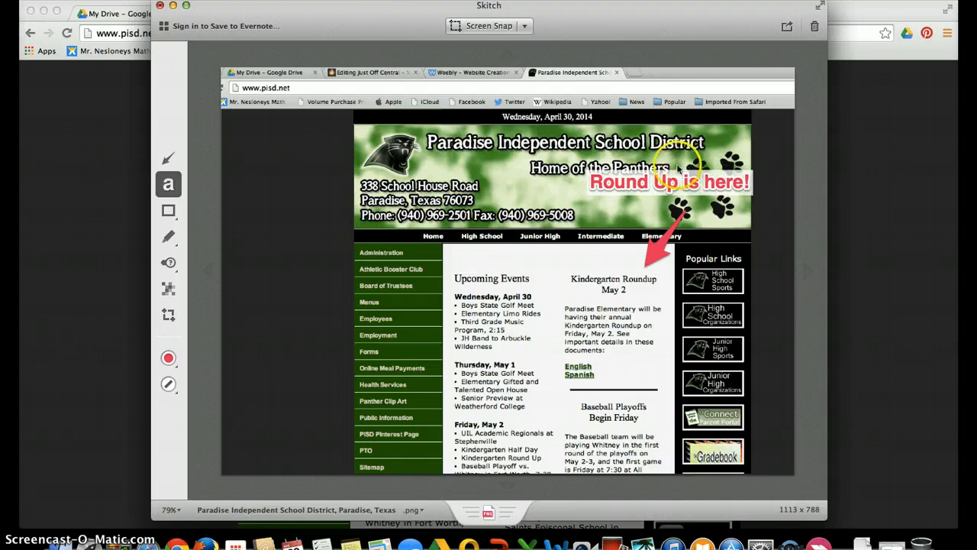
{"action": "left_click", "coordinate": [741, 182]}
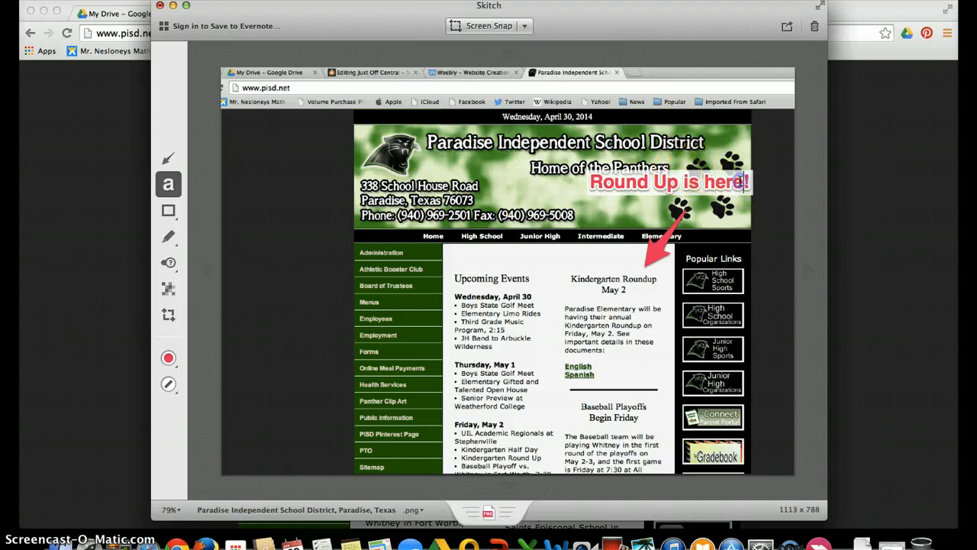
Step: Draw a pink rounded rectangle around the Thursday, May 1 events
{"action": "left_click", "coordinate": [175, 216]}
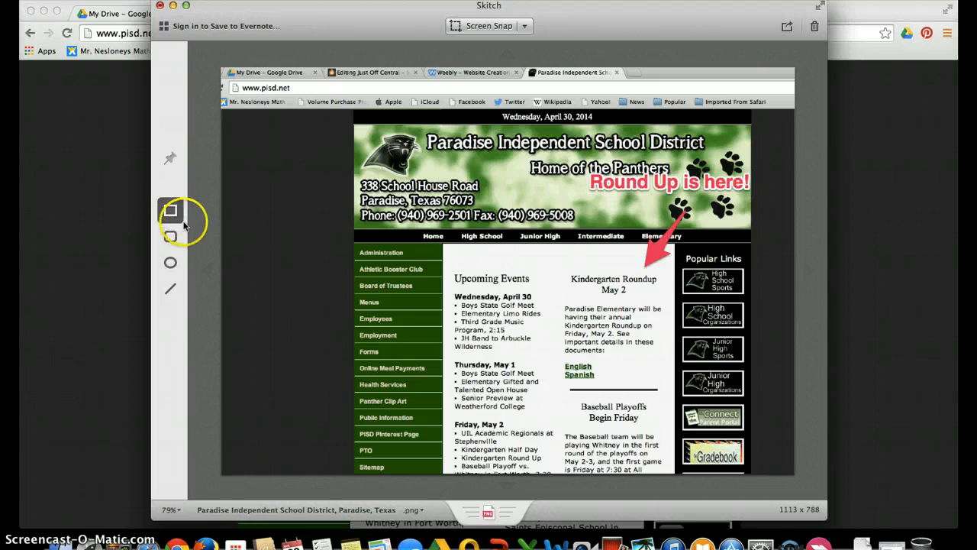
{"action": "left_click", "coordinate": [166, 213]}
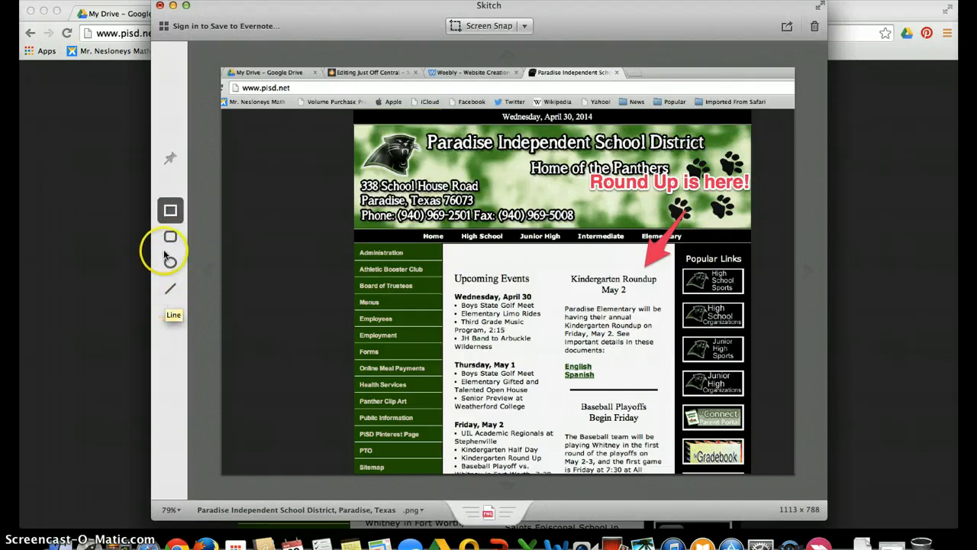
{"action": "left_click", "coordinate": [168, 243]}
{"action": "mouse_move", "coordinate": [458, 341]}
{"action": "left_mouse_down"}
{"action": "mouse_move", "coordinate": [470, 351]}
{"action": "mouse_move", "coordinate": [455, 373]}
{"action": "mouse_move", "coordinate": [504, 413]}
{"action": "mouse_move", "coordinate": [549, 415]}
{"action": "left_mouse_up"}
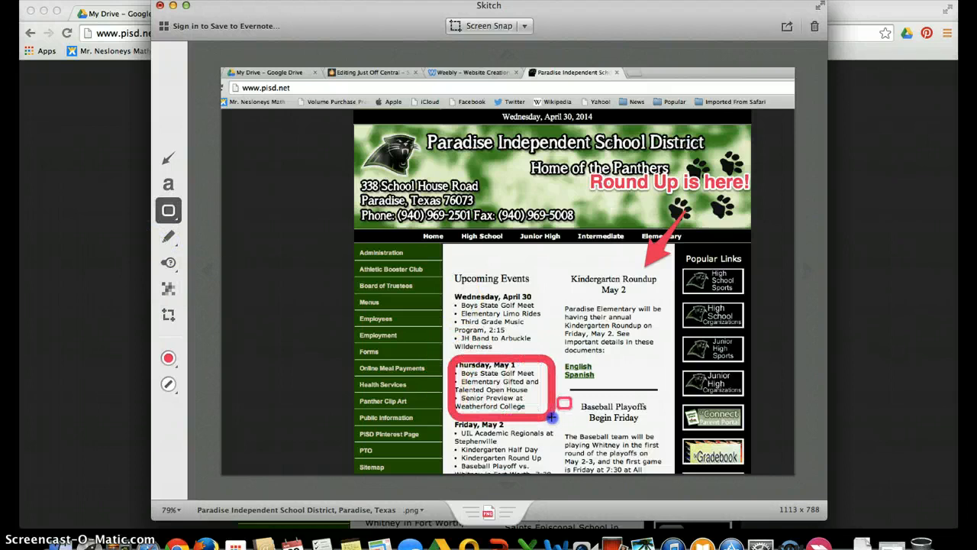
Step: Set the line thickness to the thickest option and draw a second rounded rectangle around the Wednesday, April 30 events
{"action": "left_click", "coordinate": [175, 391]}
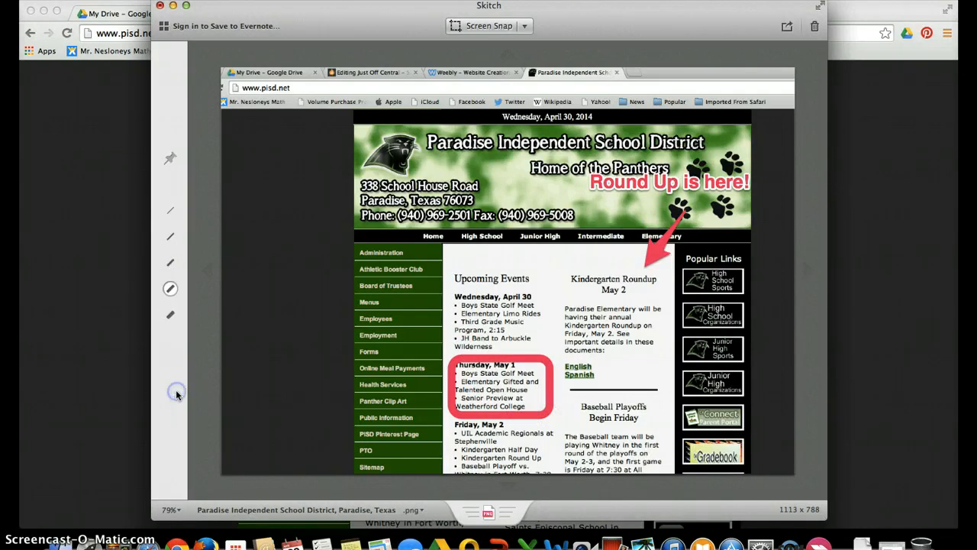
{"action": "left_click", "coordinate": [170, 236]}
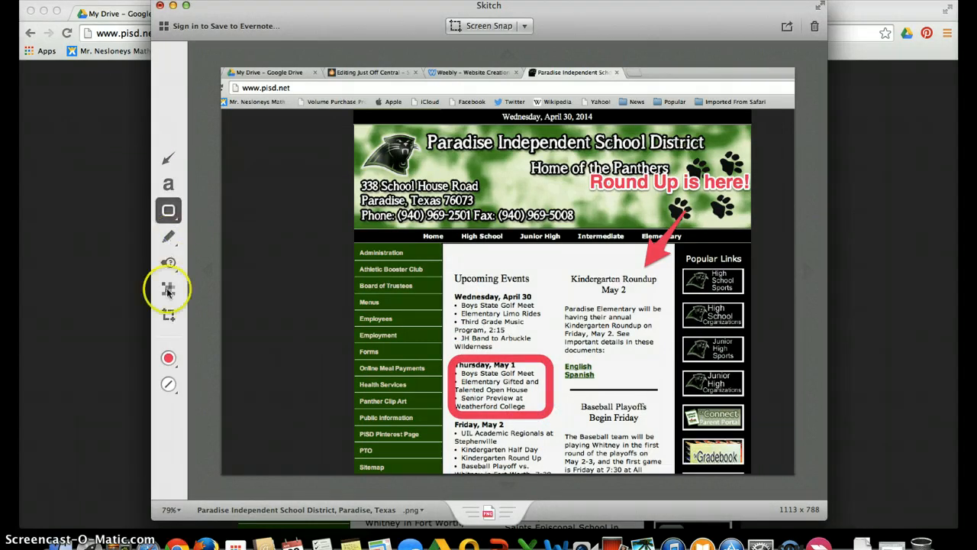
{"action": "left_click", "coordinate": [174, 391]}
{"action": "left_click", "coordinate": [170, 316]}
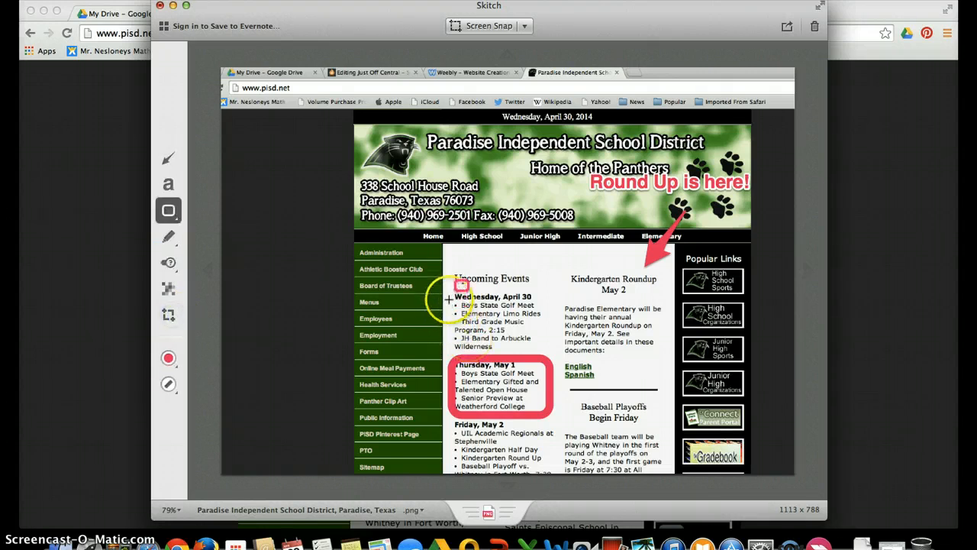
{"action": "mouse_move", "coordinate": [443, 294]}
{"action": "left_mouse_down"}
{"action": "mouse_move", "coordinate": [527, 325]}
{"action": "mouse_move", "coordinate": [564, 352]}
{"action": "left_mouse_up"}
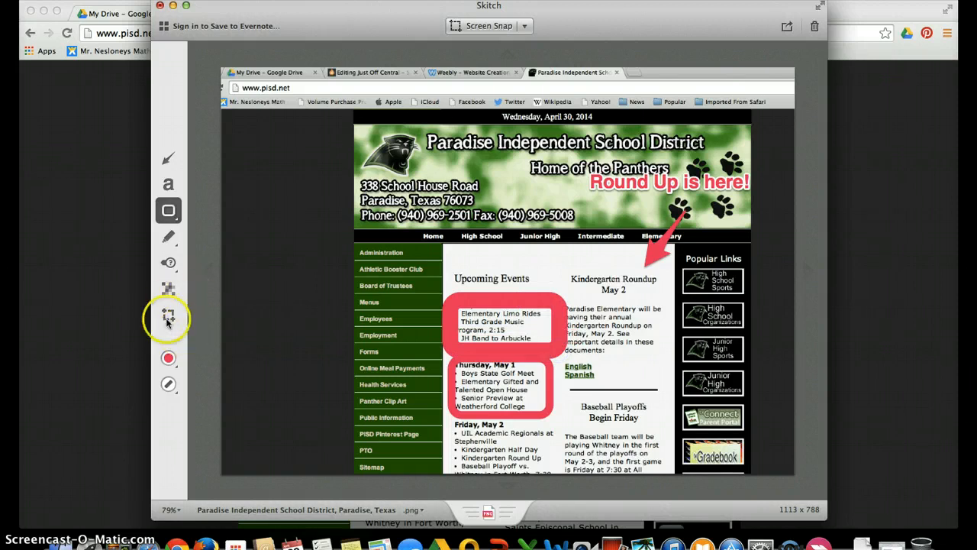
Step: Draw a blue marker stroke over the Upcoming Events heading and highlight the Kindergarten Roundup May 2 heading in blue
{"action": "left_click", "coordinate": [173, 240]}
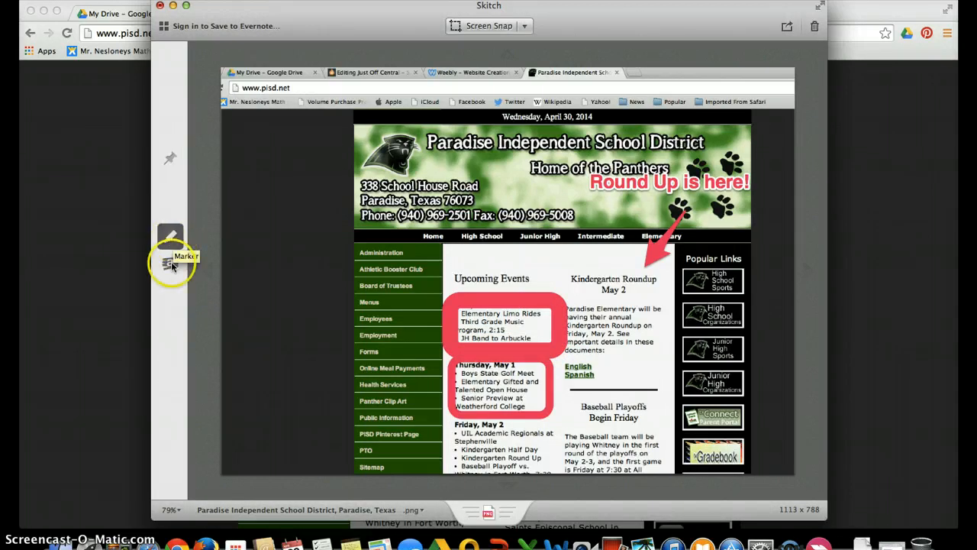
{"action": "left_click", "coordinate": [173, 264]}
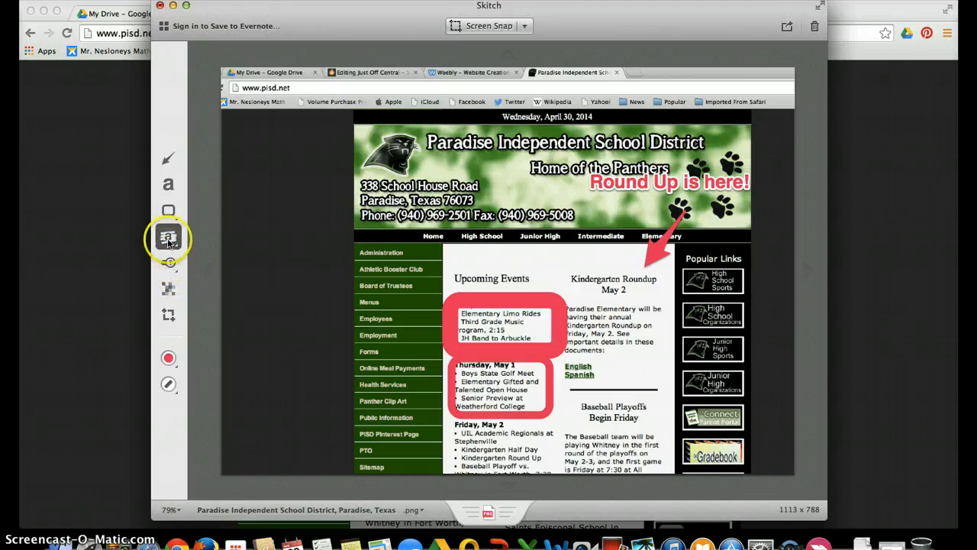
{"action": "left_click", "coordinate": [170, 239]}
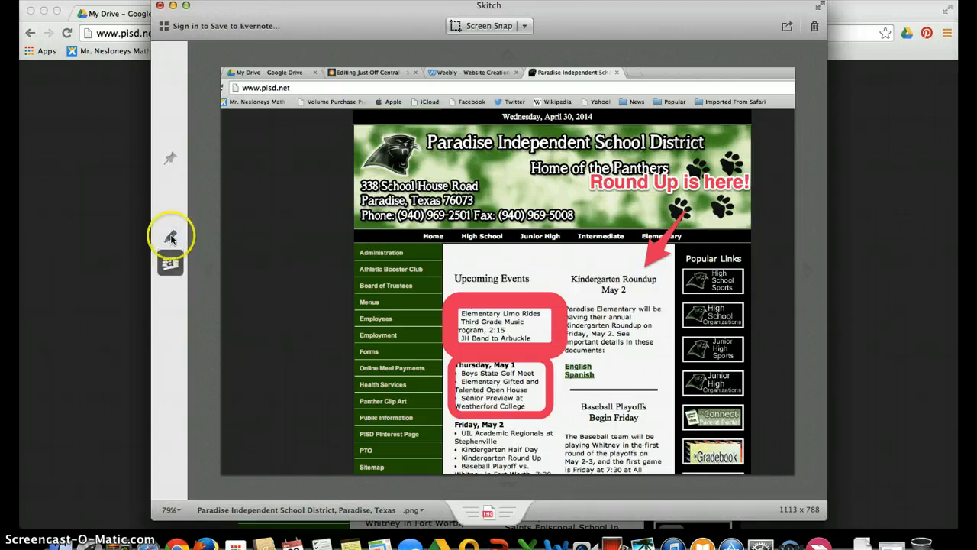
{"action": "left_click", "coordinate": [170, 238]}
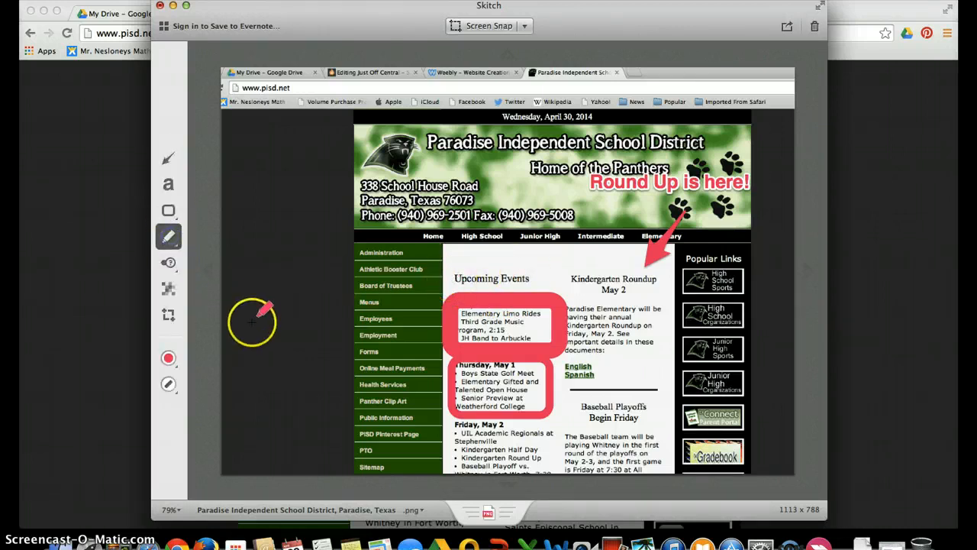
{"action": "left_click", "coordinate": [170, 360]}
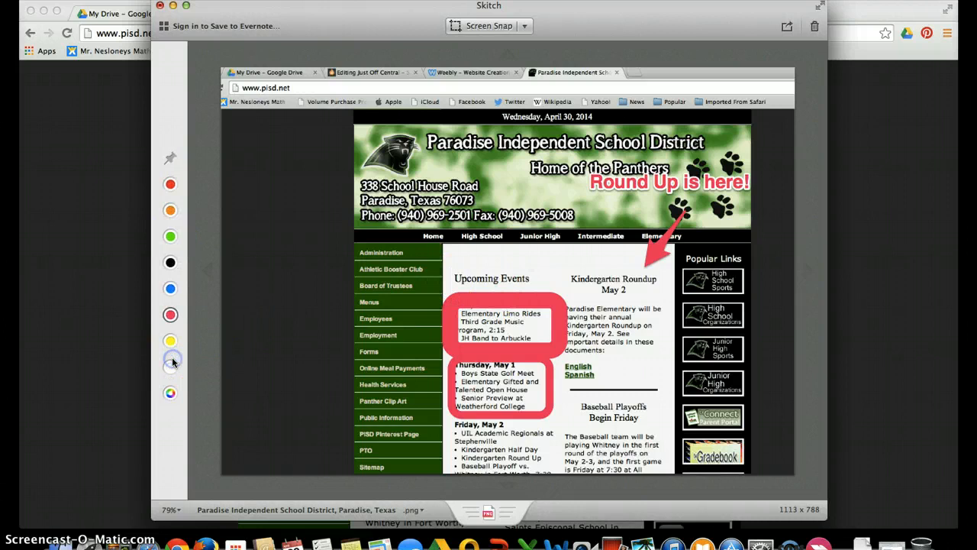
{"action": "left_click", "coordinate": [171, 288]}
{"action": "left_click_drag", "start_coordinate": [453, 279], "coordinate": [538, 279]}
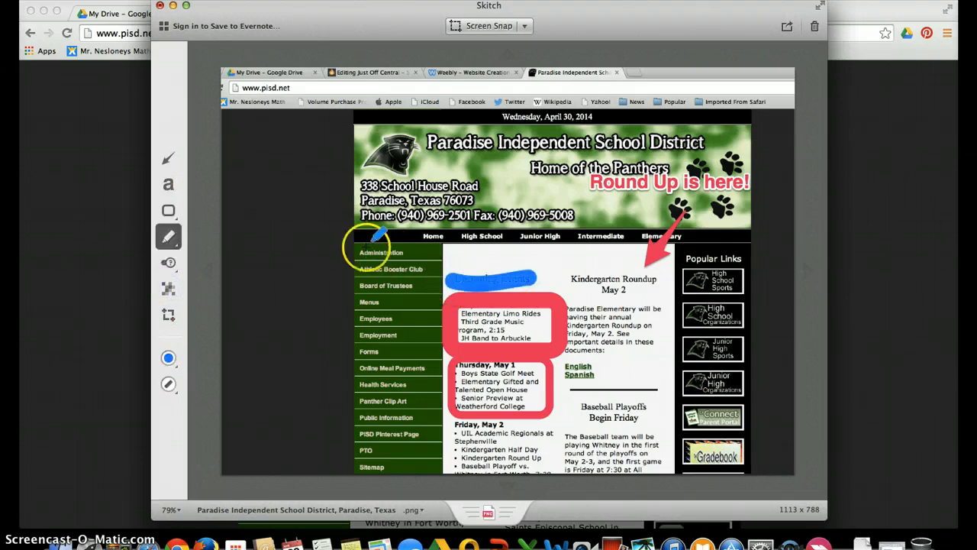
{"action": "left_click", "coordinate": [171, 242]}
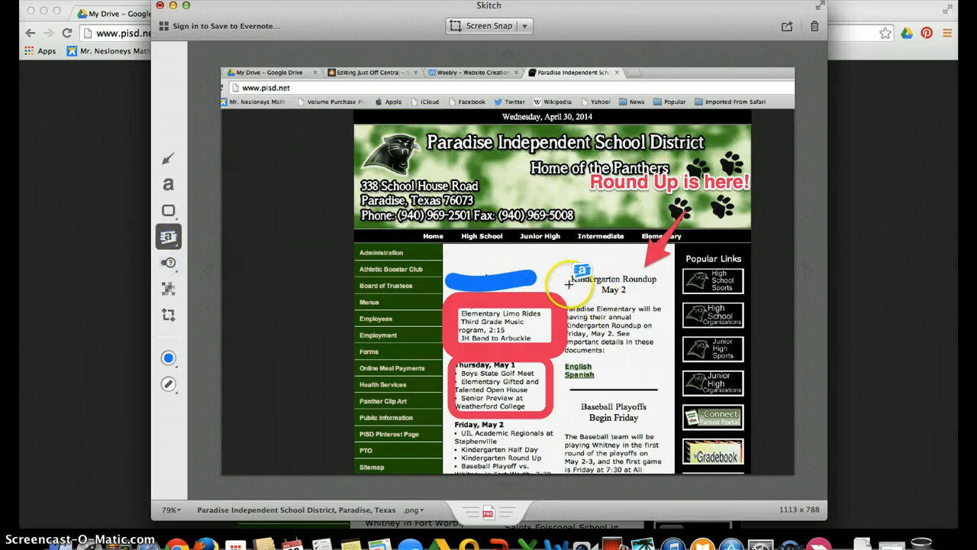
{"action": "left_click_drag", "start_coordinate": [557, 279], "coordinate": [654, 272]}
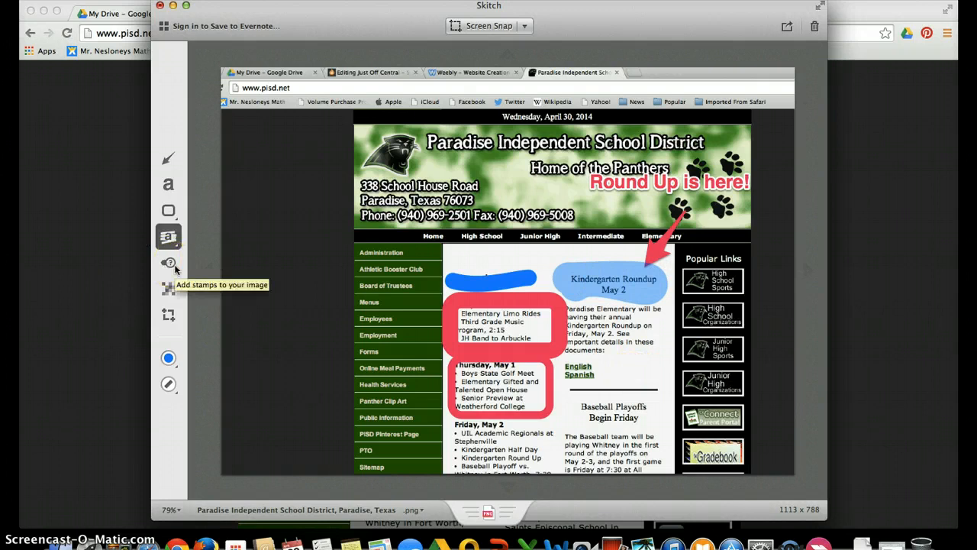
Step: Place a Rejected stamp on the banner just above the fax number and select it for adjustment
{"action": "left_click", "coordinate": [171, 265]}
{"action": "left_click", "coordinate": [174, 204]}
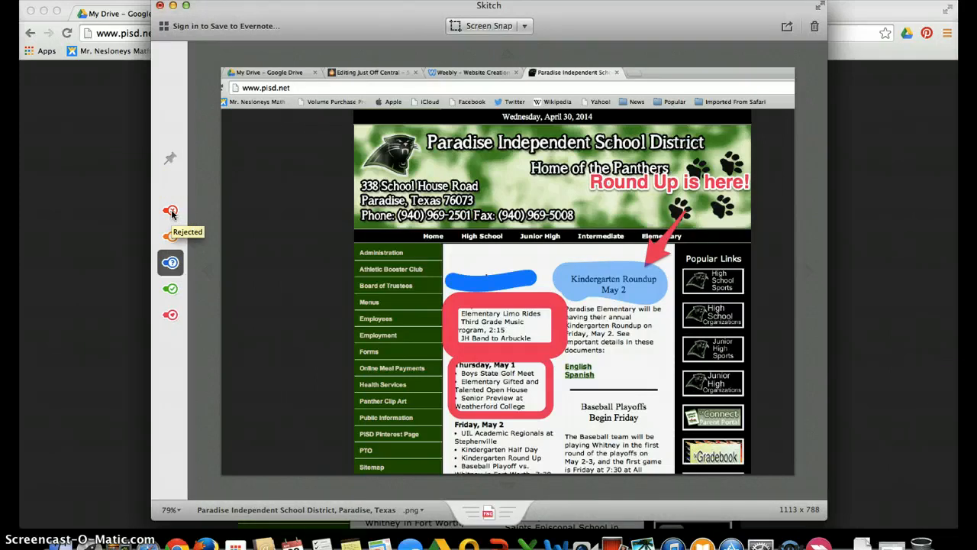
{"action": "left_click", "coordinate": [172, 212]}
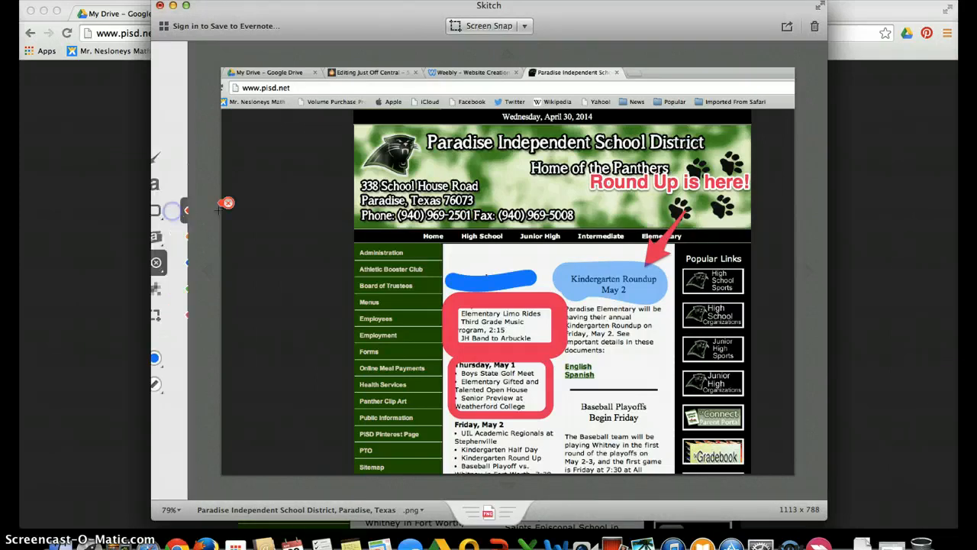
{"action": "left_click", "coordinate": [508, 200]}
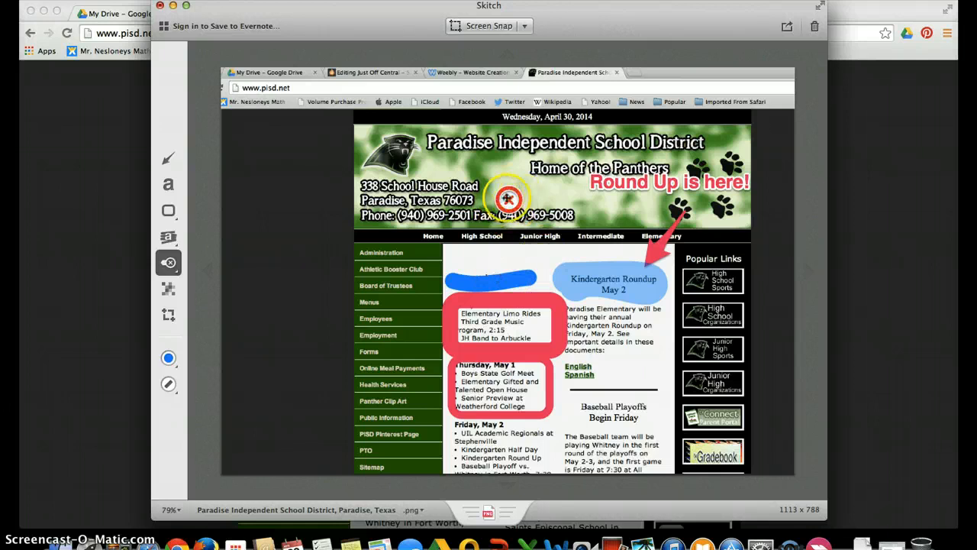
{"action": "left_click", "coordinate": [508, 200]}
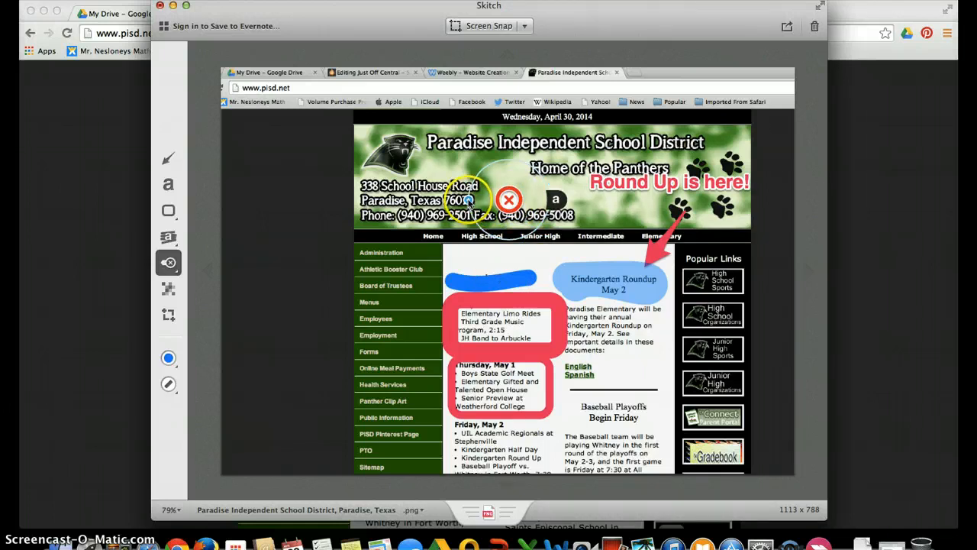
Step: Point the Rejected stamp's tail toward the upper right and add the label "Correction Needed" to the stamp
{"action": "left_click", "coordinate": [470, 200]}
{"action": "left_click_drag", "start_coordinate": [485, 200], "coordinate": [536, 170]}
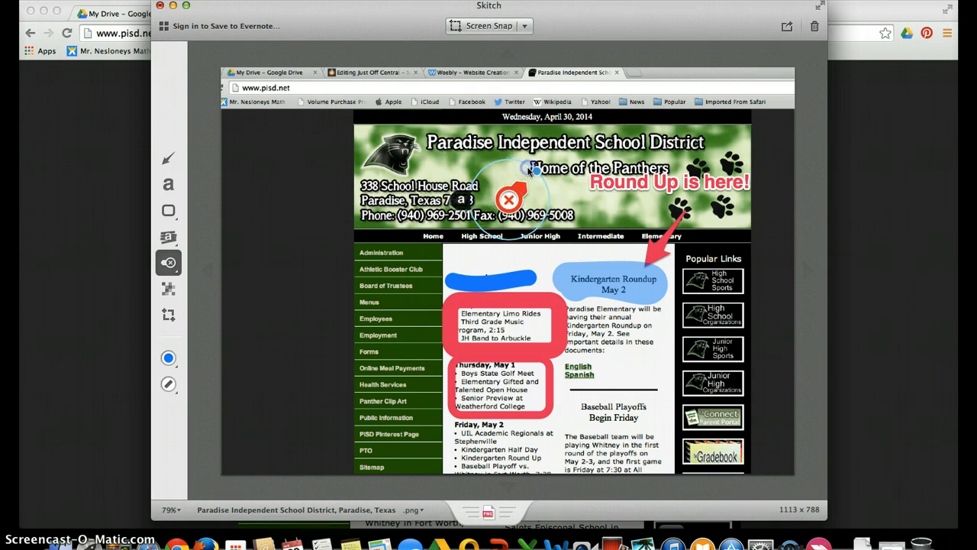
{"action": "left_click", "coordinate": [463, 201]}
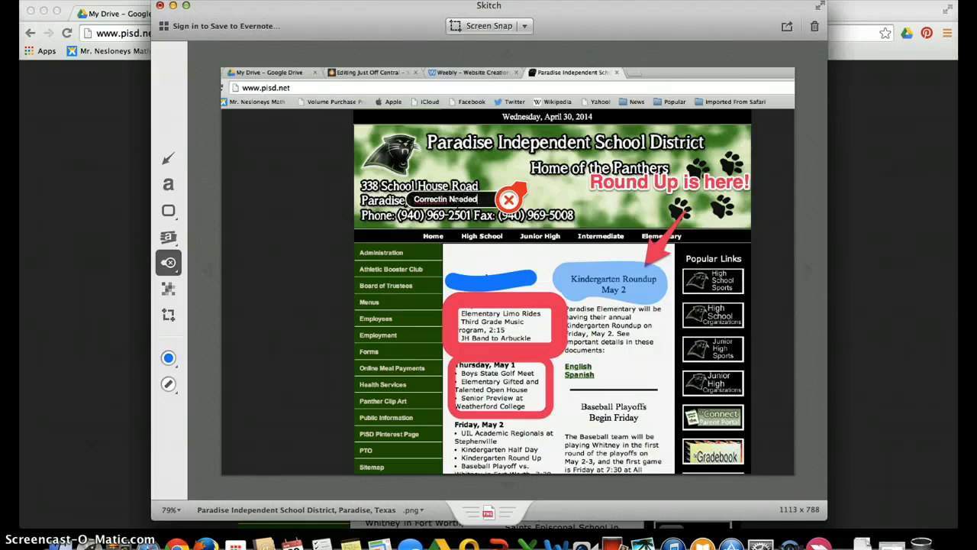
{"action": "left_click", "coordinate": [446, 199]}
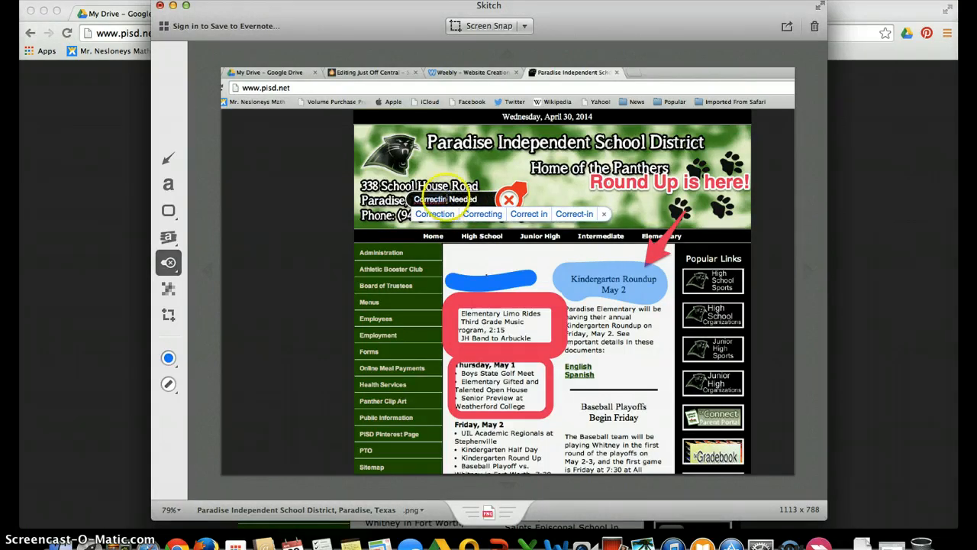
{"action": "left_click", "coordinate": [435, 213]}
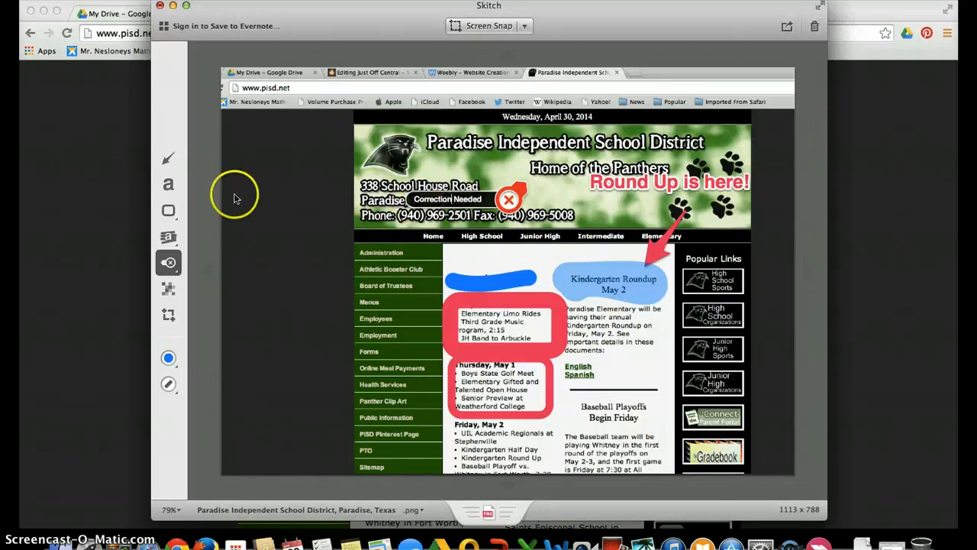
Step: Move the labelled stamp up and left on the banner, beside the panther logo and above the street address
{"action": "left_click", "coordinate": [169, 262]}
{"action": "left_click", "coordinate": [175, 220]}
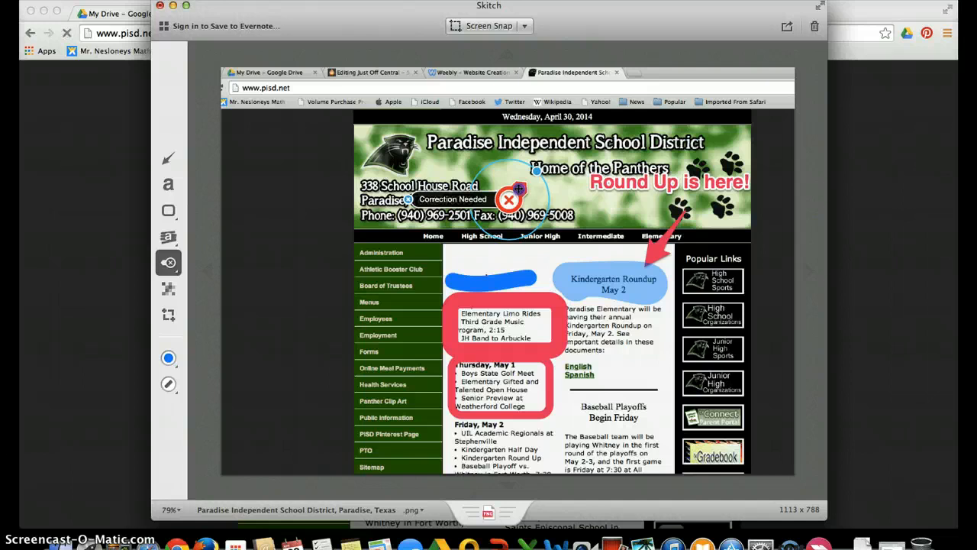
{"action": "left_click_drag", "start_coordinate": [522, 188], "coordinate": [453, 160]}
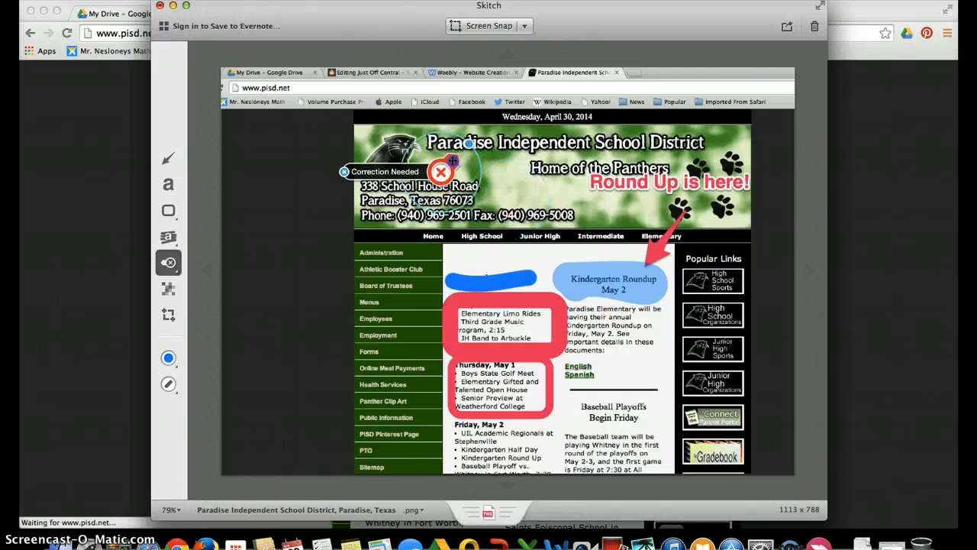
Step: Pixelate the Baseball Playoffs Begin Friday heading
{"action": "left_click", "coordinate": [168, 295]}
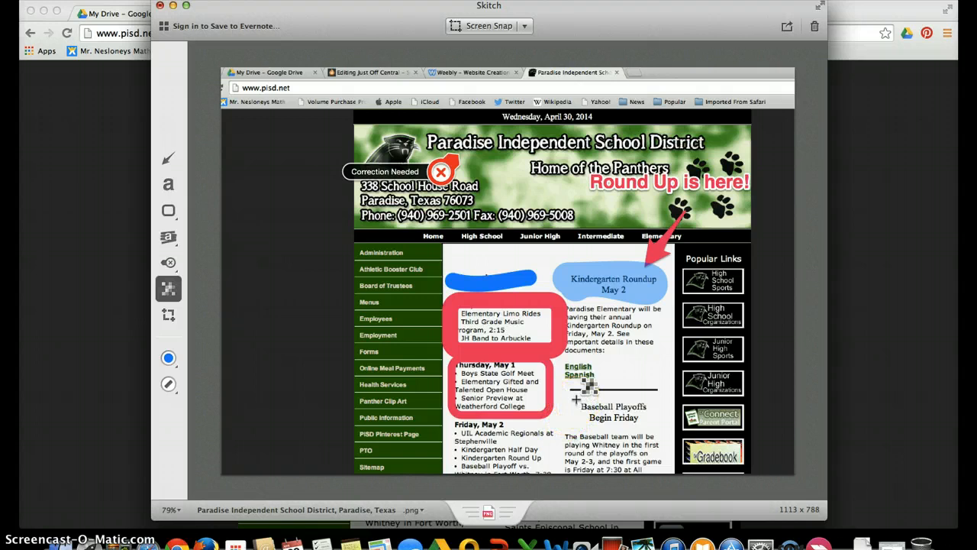
{"action": "left_click_drag", "start_coordinate": [575, 404], "coordinate": [652, 398]}
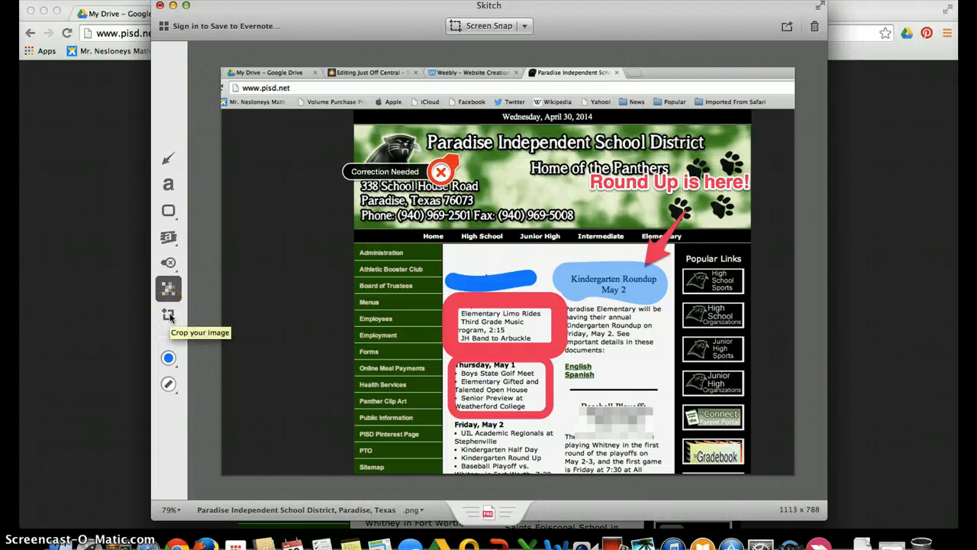
Step: Crop the image to 796 x 714, cutting away the browser bars and the dark margins around the school page
{"action": "left_click", "coordinate": [168, 316]}
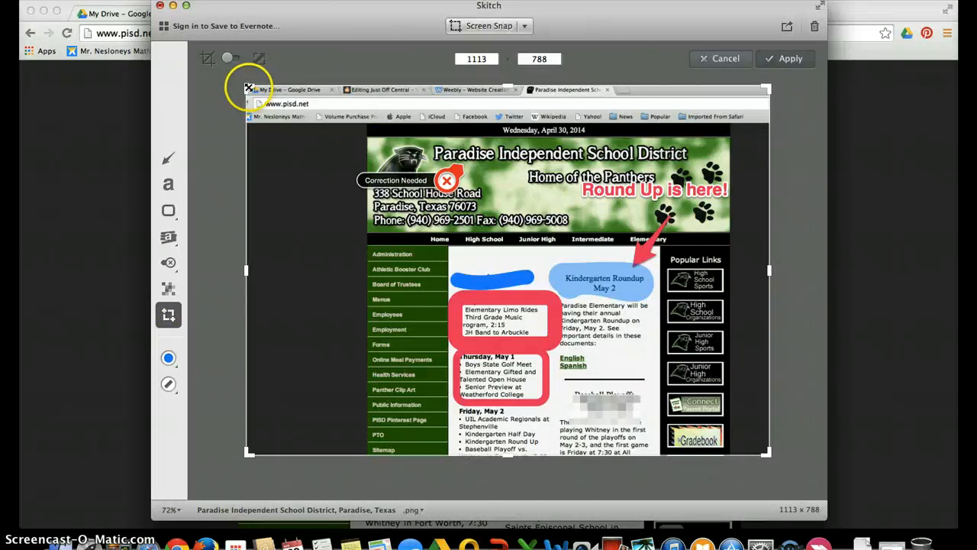
{"action": "left_click", "coordinate": [210, 61]}
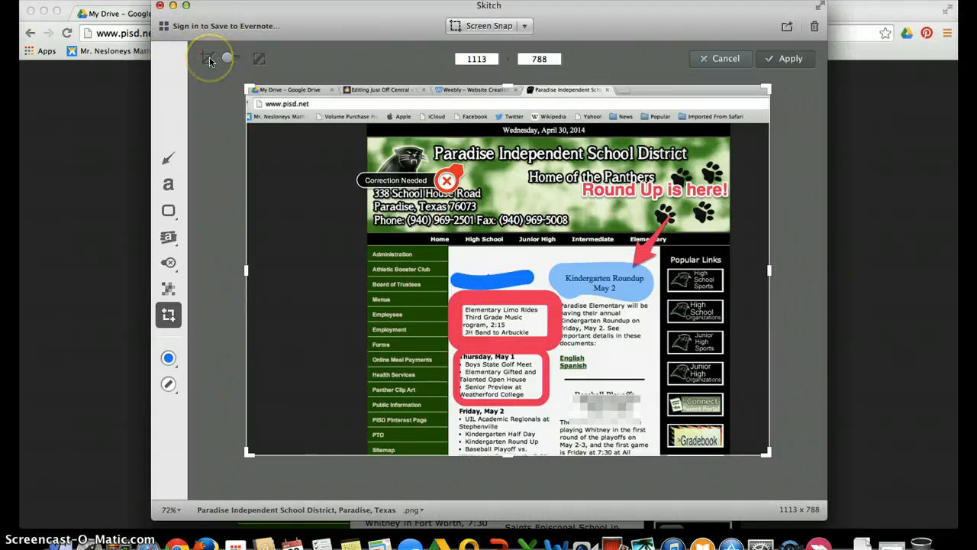
{"action": "left_click_drag", "start_coordinate": [226, 60], "coordinate": [235, 61]}
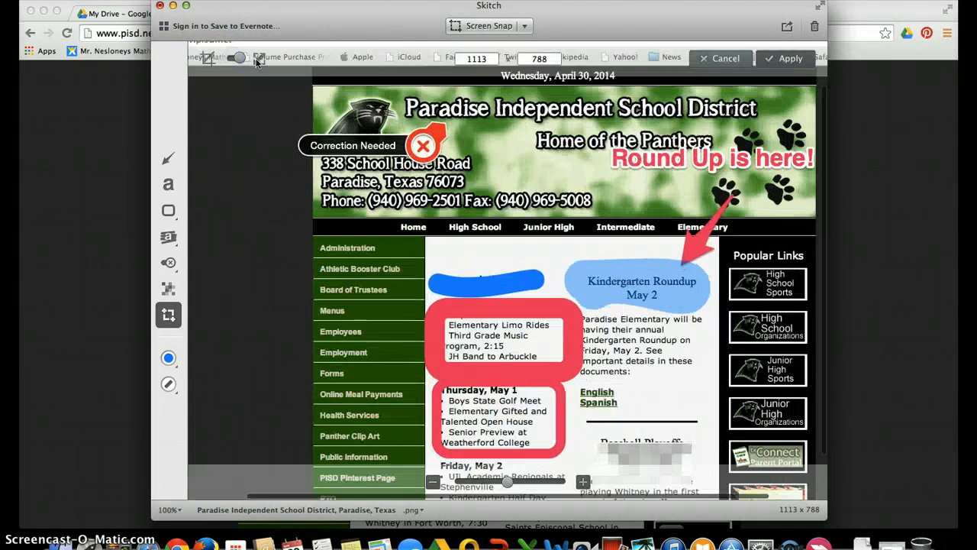
{"action": "left_click", "coordinate": [243, 59]}
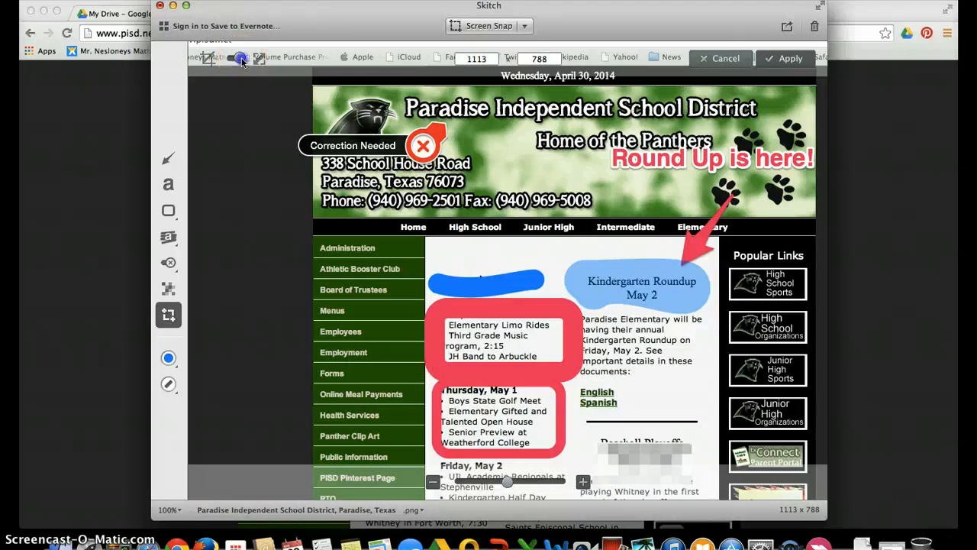
{"action": "left_click", "coordinate": [225, 61]}
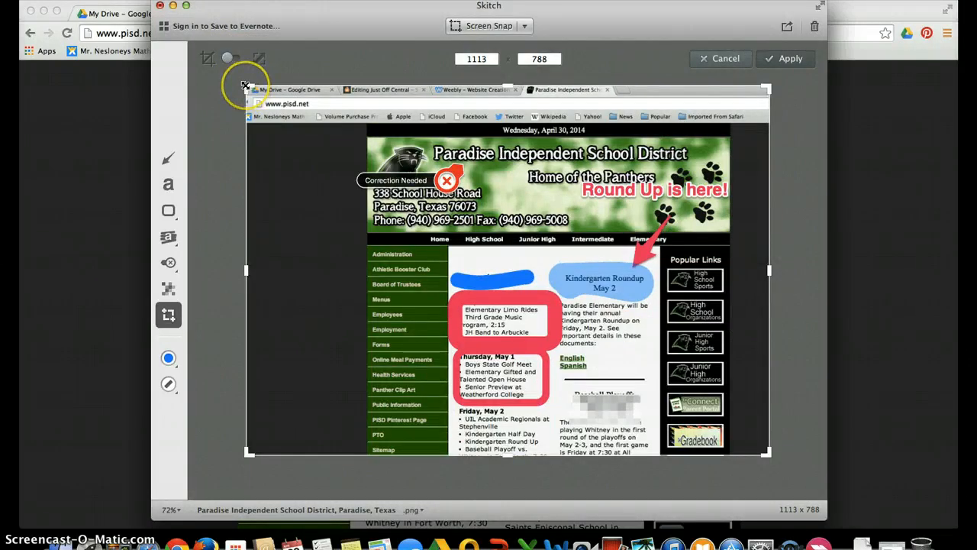
{"action": "left_click_drag", "start_coordinate": [246, 85], "coordinate": [358, 116]}
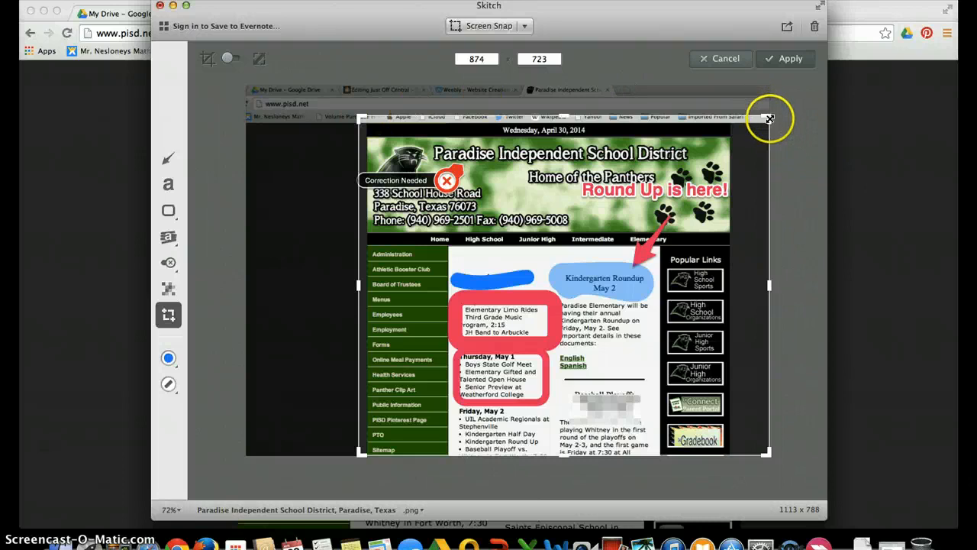
{"action": "left_click_drag", "start_coordinate": [770, 116], "coordinate": [730, 123]}
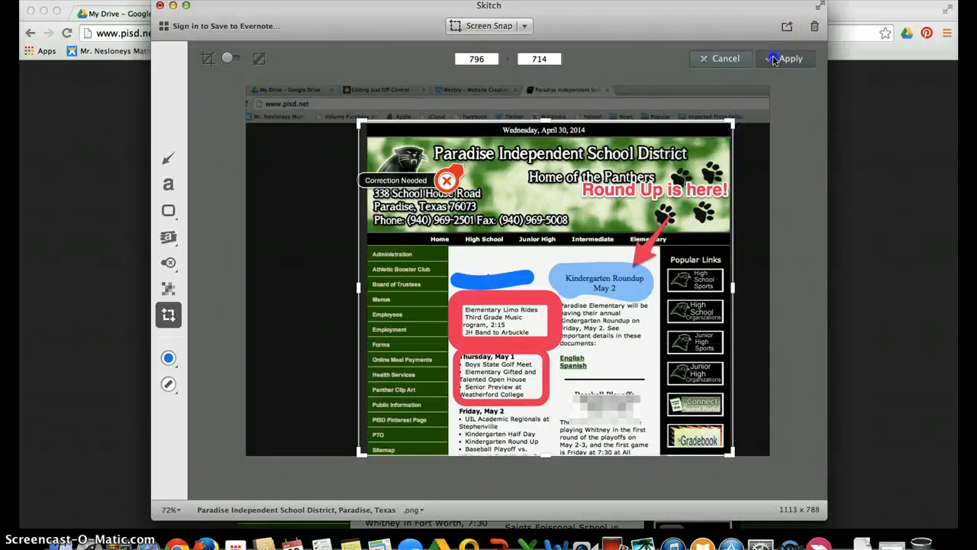
{"action": "left_click", "coordinate": [786, 56]}
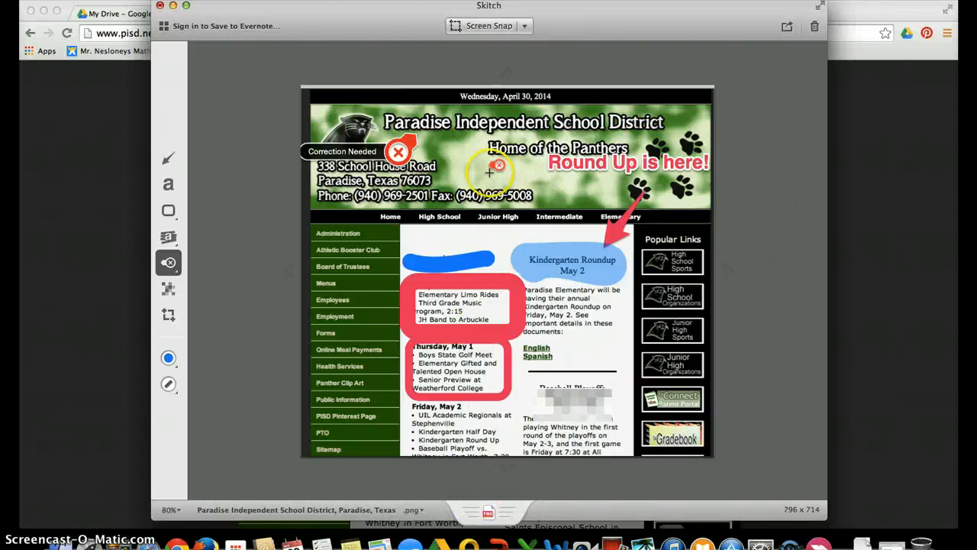
Step: Minimize the browser window and export the annotated image as a PNG file to the desktop
{"action": "left_click", "coordinate": [42, 10]}
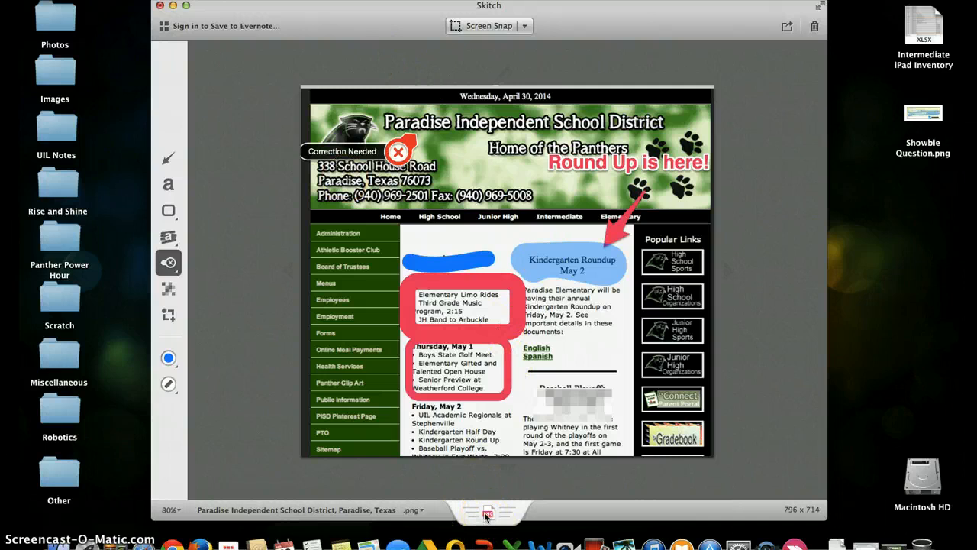
{"action": "left_click_drag", "start_coordinate": [486, 513], "coordinate": [804, 336]}
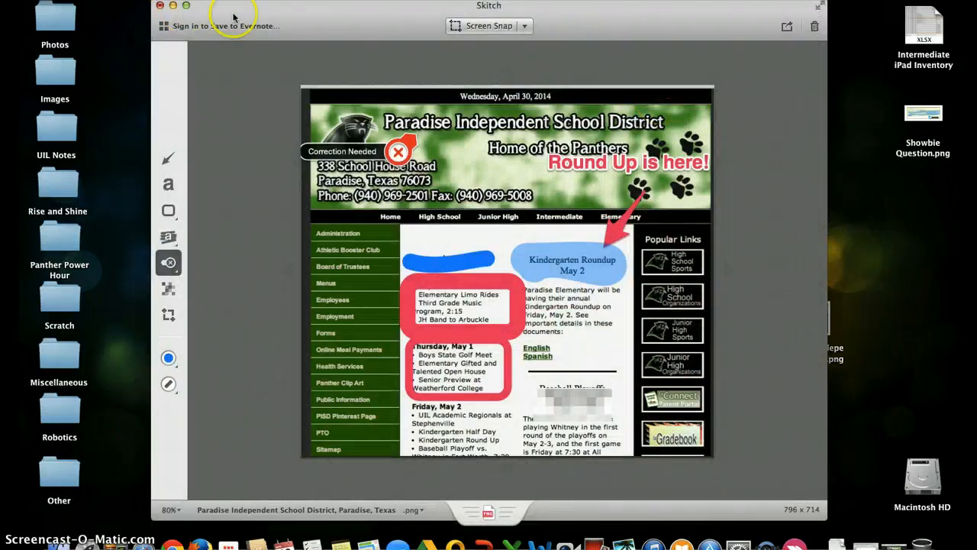
Step: Move the Skitch window off the exported PNG on the desktop, then open the file to check it and close it
{"action": "left_click_drag", "start_coordinate": [186, 16], "coordinate": [79, 22]}
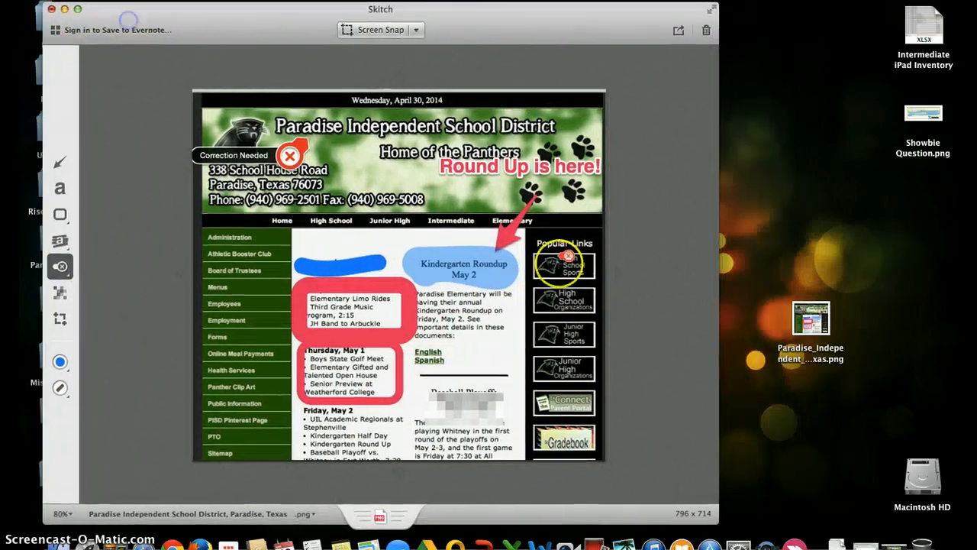
{"action": "left_click", "coordinate": [808, 352]}
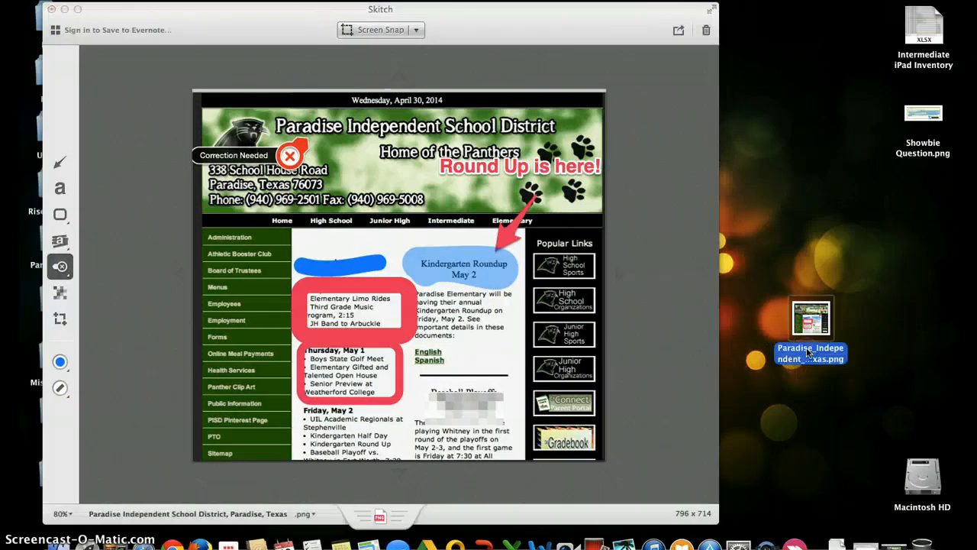
{"action": "double_click", "coordinate": [808, 352]}
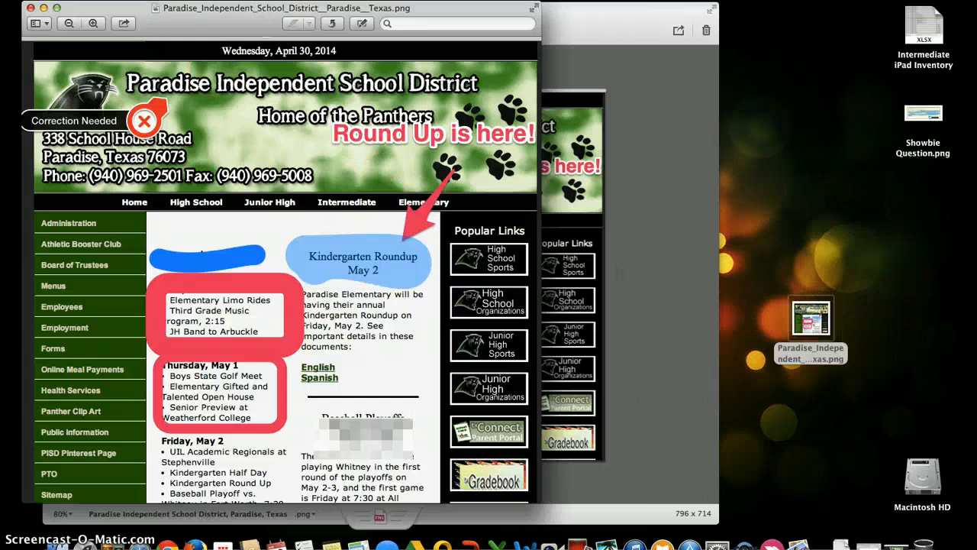
{"action": "left_click", "coordinate": [30, 7]}
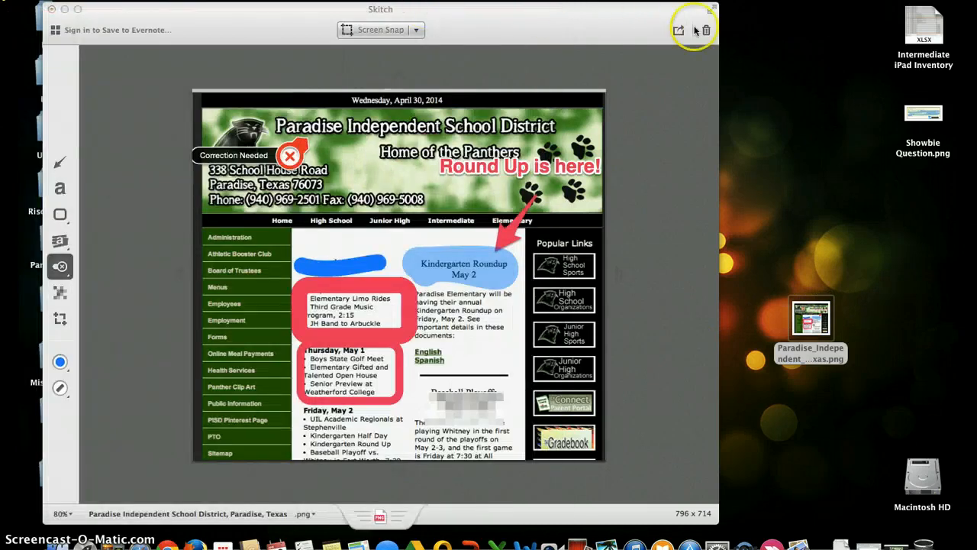
Step: Share the annotated image by adding it to iPhoto
{"action": "left_click", "coordinate": [678, 30]}
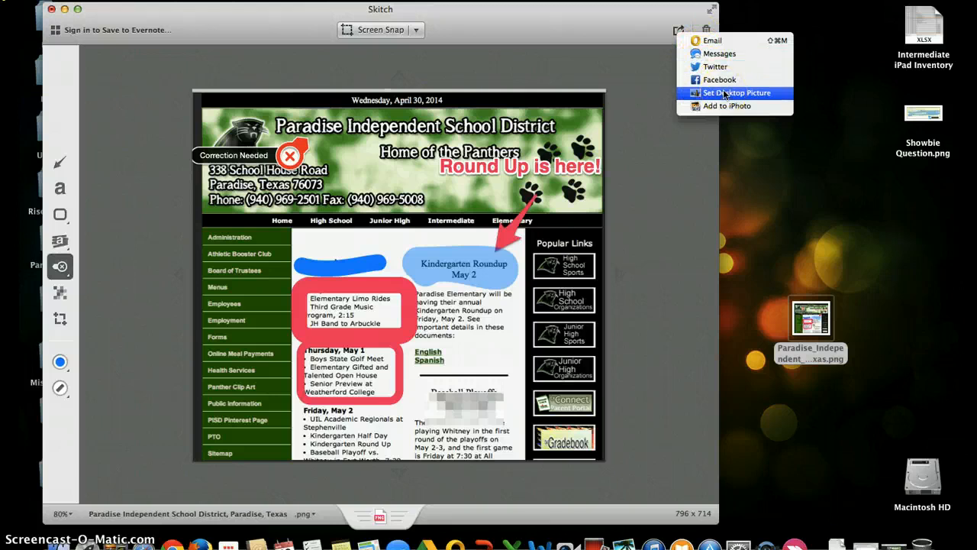
{"action": "left_click", "coordinate": [733, 107]}
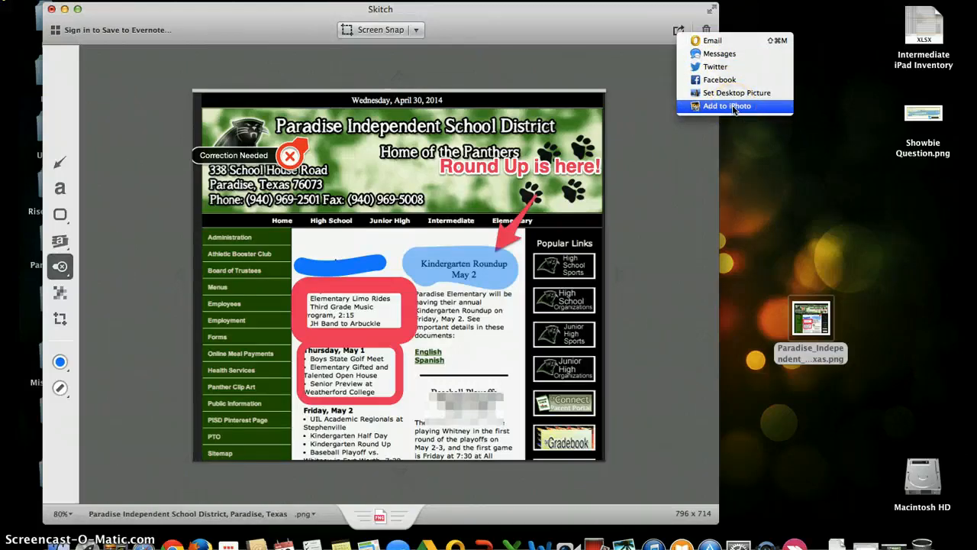